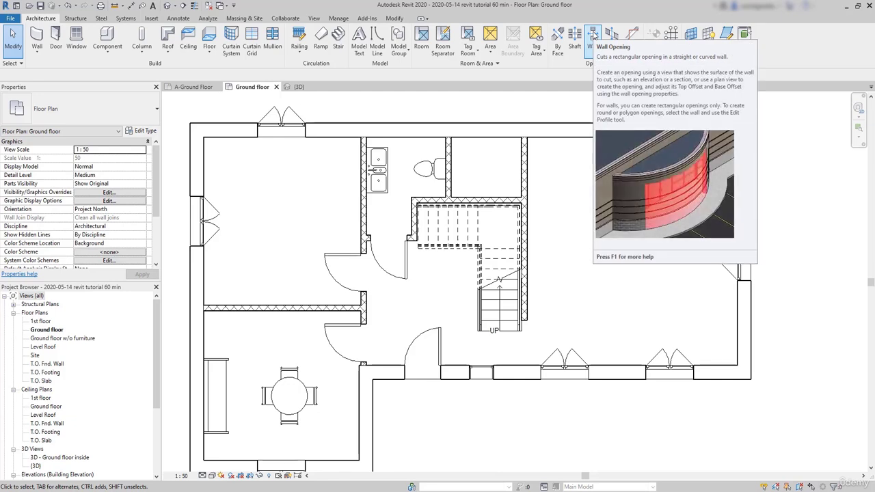
Step: Cut a rectangular wall opening about 1.75 m wide in the horizontal partition above the dining table
{"action": "left_click", "coordinate": [594, 35]}
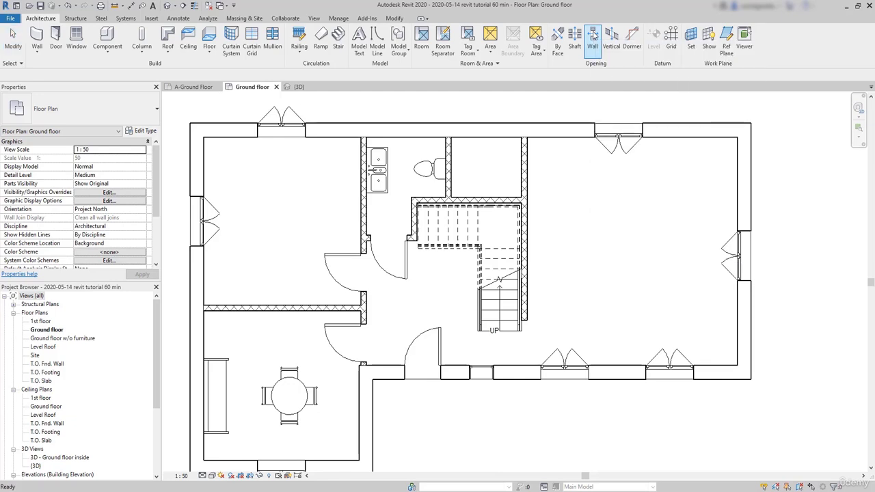
{"action": "left_click", "coordinate": [289, 308]}
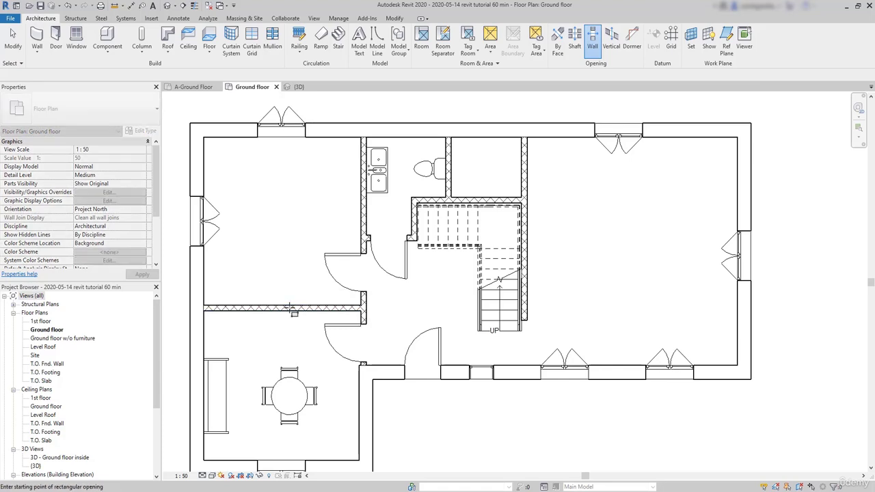
{"action": "scroll", "coordinate": [256, 323], "scroll_direction": "up", "scroll_amount": 1}
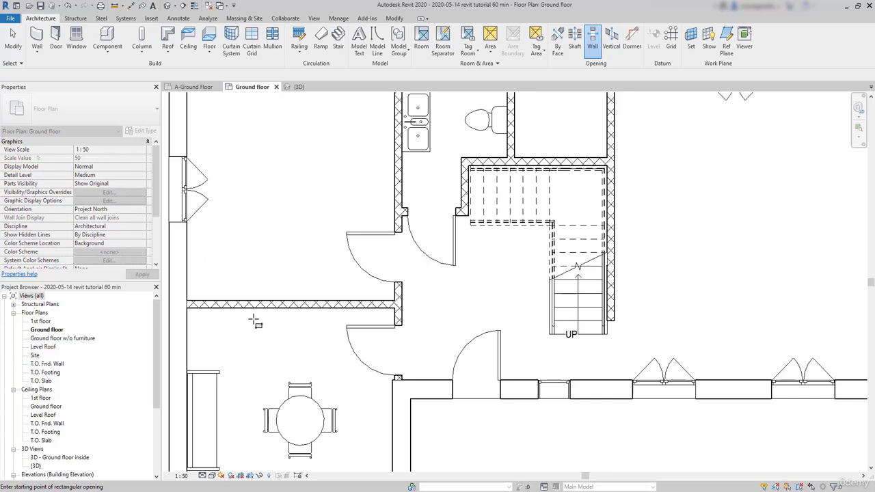
{"action": "left_click", "coordinate": [239, 295]}
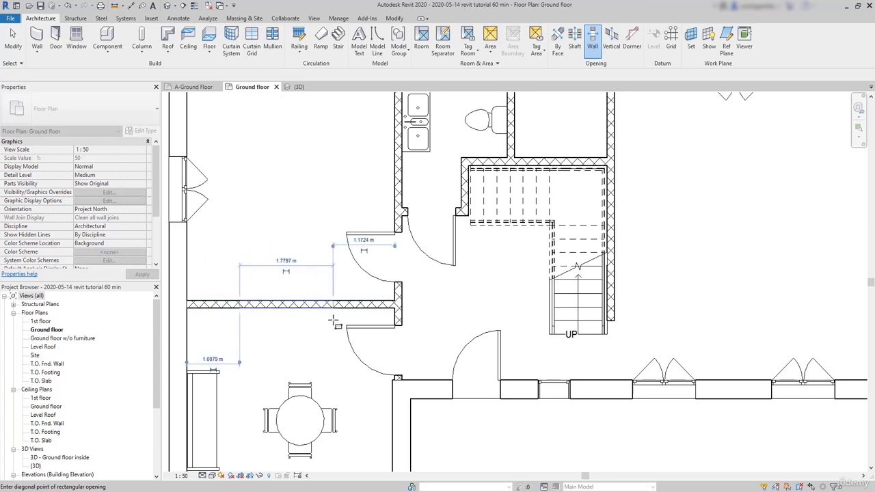
{"action": "left_click", "coordinate": [332, 324]}
{"action": "scroll", "coordinate": [333, 324], "scroll_direction": "down", "scroll_amount": 2}
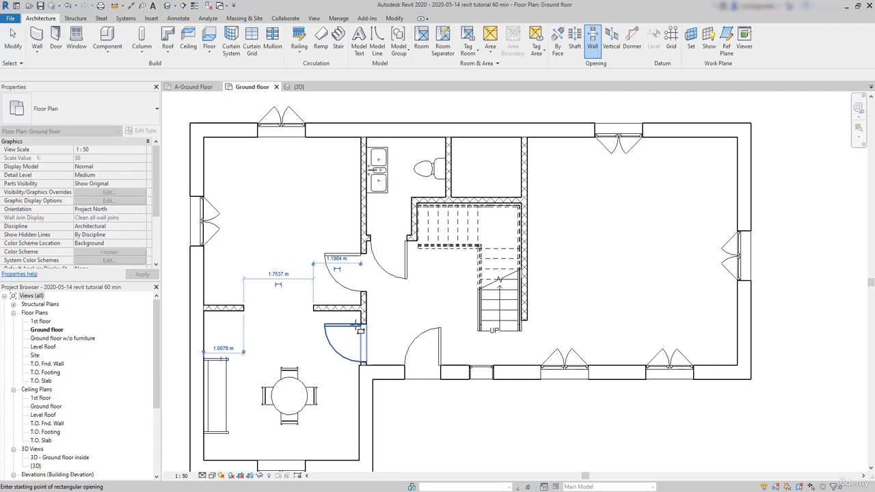
{"action": "scroll", "coordinate": [246, 332], "scroll_direction": "up", "scroll_amount": 1}
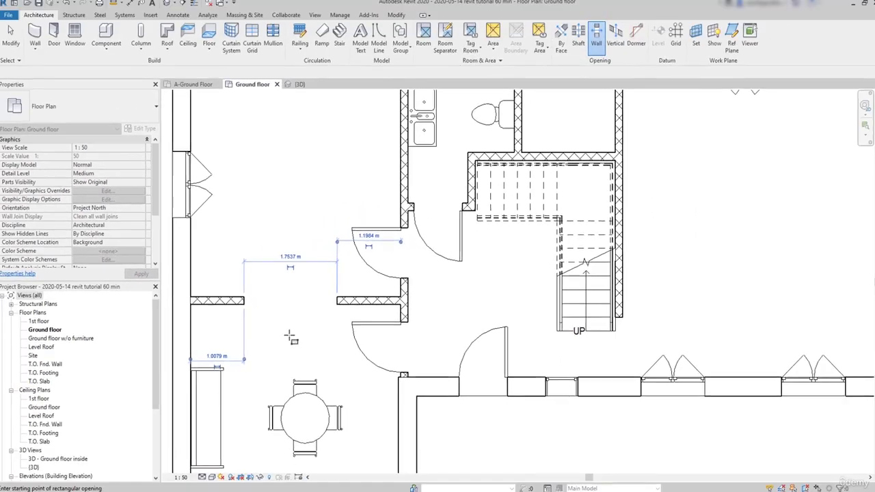
{"action": "key", "text": "Escape"}
{"action": "key", "text": "Escape"}
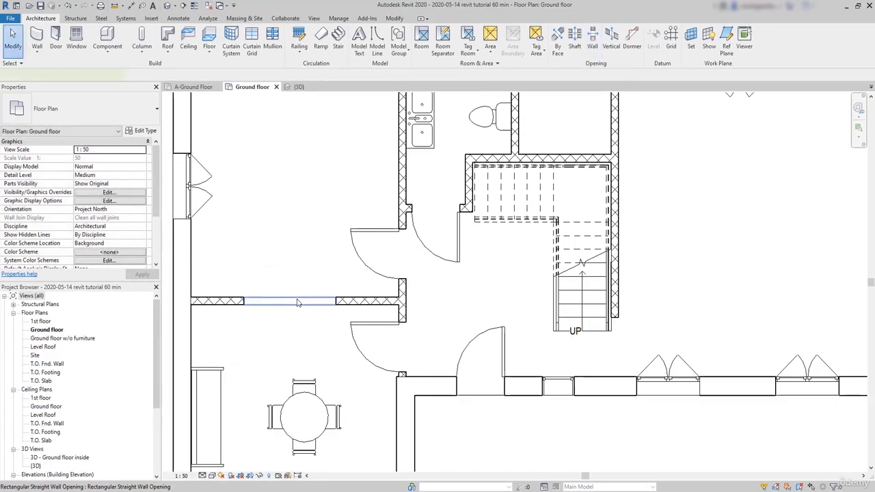
Step: Try to set the new wall opening's width to 1.5 m through its temporary dimension
{"action": "left_click", "coordinate": [296, 302]}
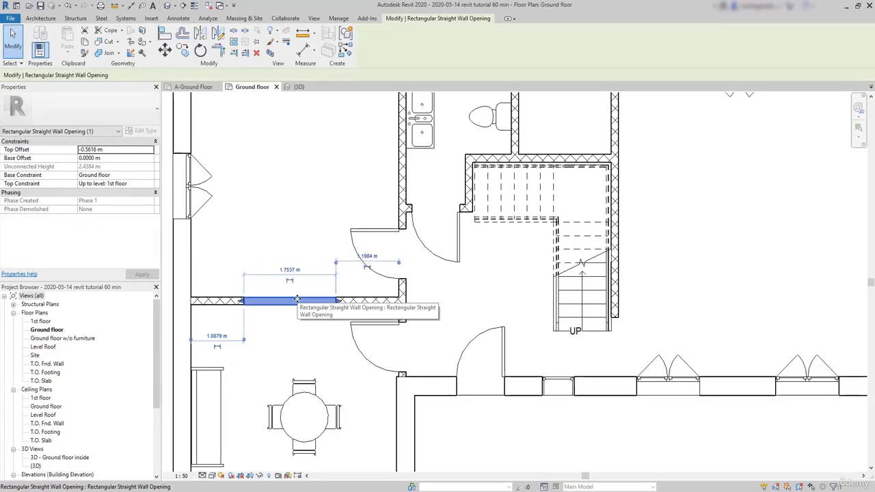
{"action": "left_click", "coordinate": [295, 272]}
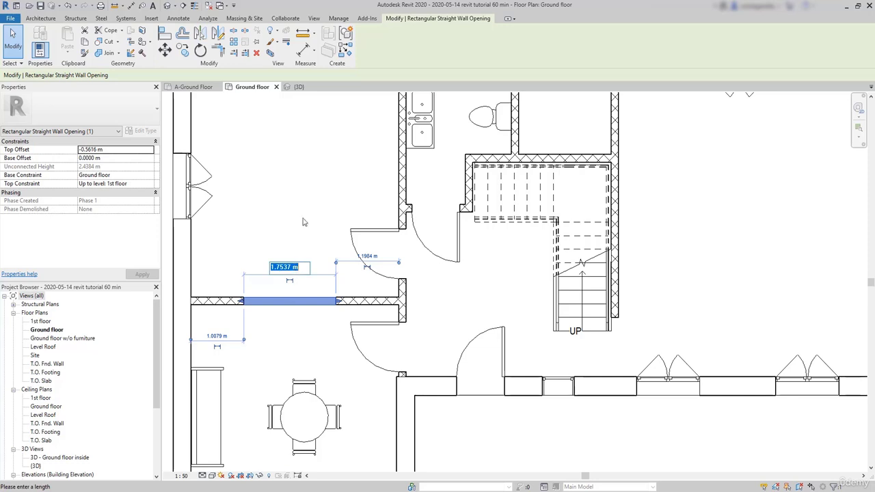
{"action": "type", "text": "1.5"}
{"action": "key", "text": "Return"}
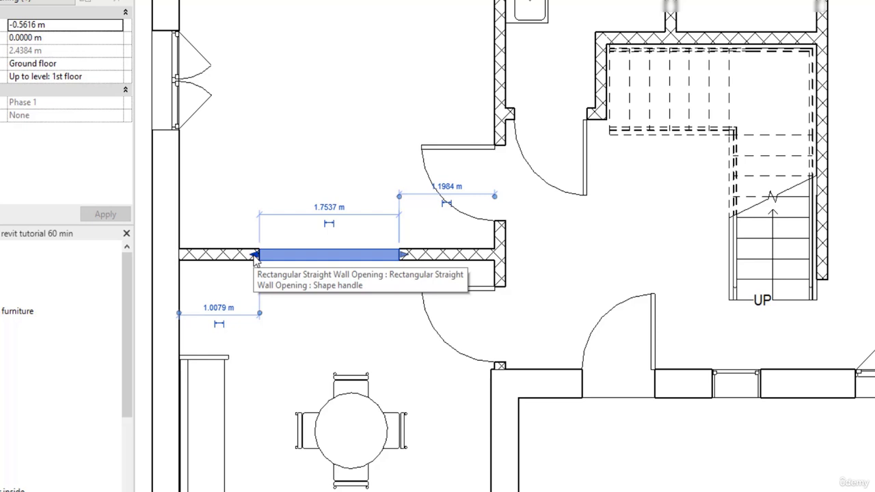
Step: Stretch both ends of the opening to 0.9 m from the adjoining walls and set its width to 1.5 m
{"action": "left_click_drag", "start_coordinate": [255, 256], "coordinate": [249, 258]}
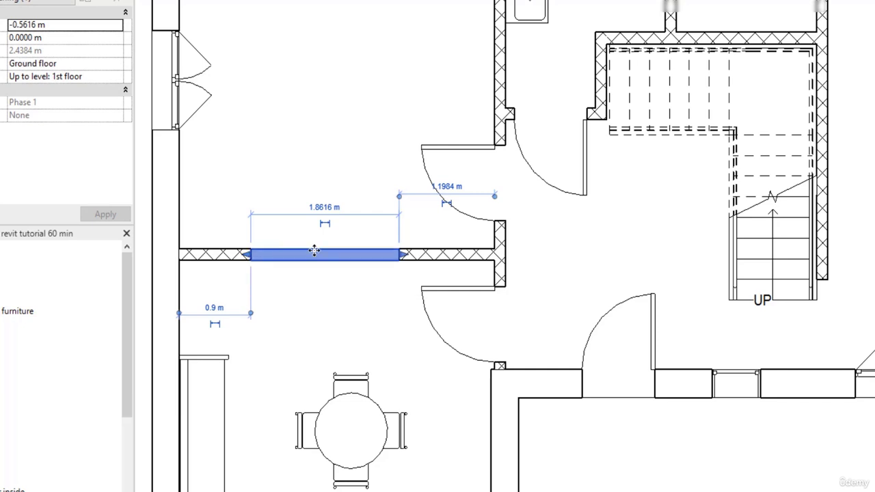
{"action": "left_click_drag", "start_coordinate": [402, 256], "coordinate": [424, 255]}
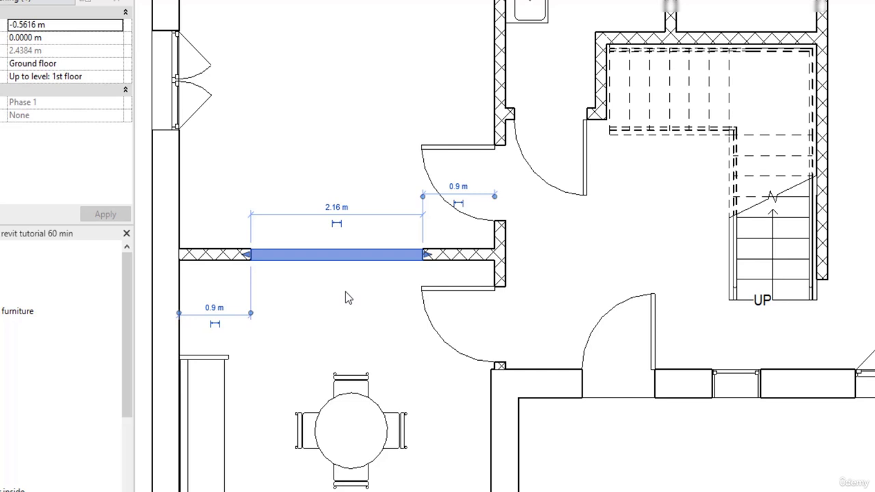
{"action": "left_click", "coordinate": [337, 207]}
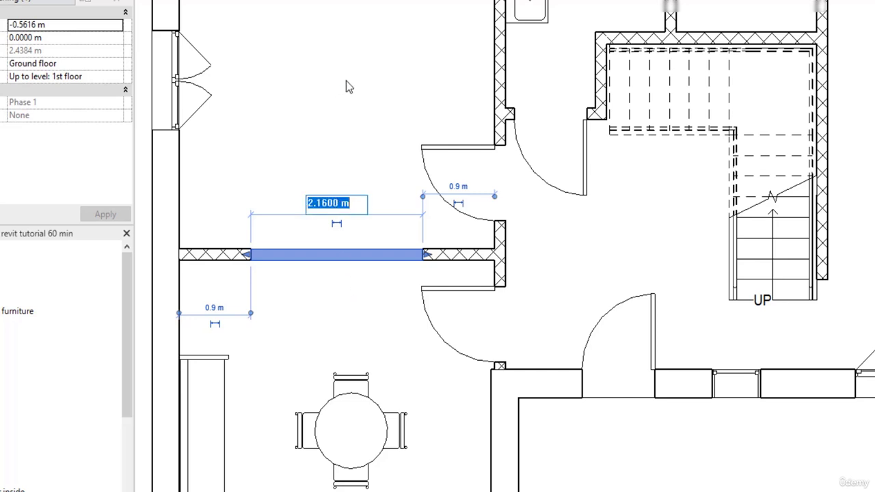
{"action": "type", "text": "1.5"}
{"action": "key", "text": "Return"}
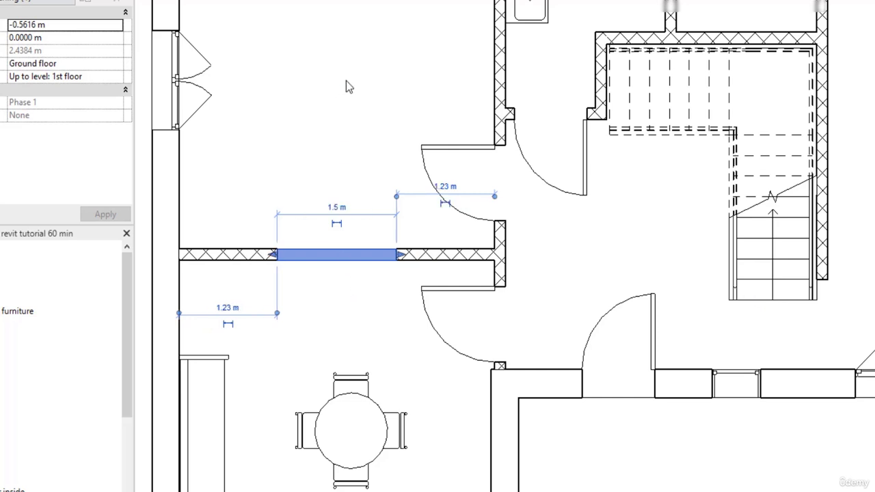
Step: Try to set the wall opening's width to 1.7 m
{"action": "left_click", "coordinate": [336, 208]}
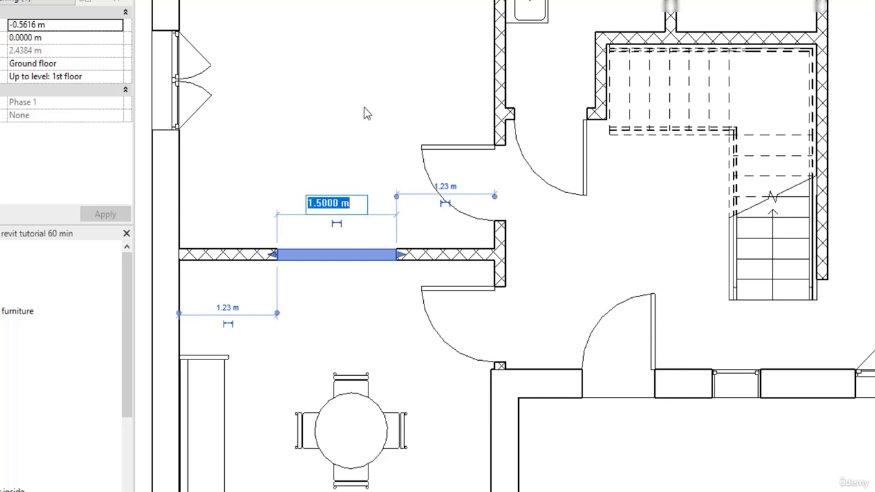
{"action": "type", "text": "1.7"}
{"action": "key", "text": "Return"}
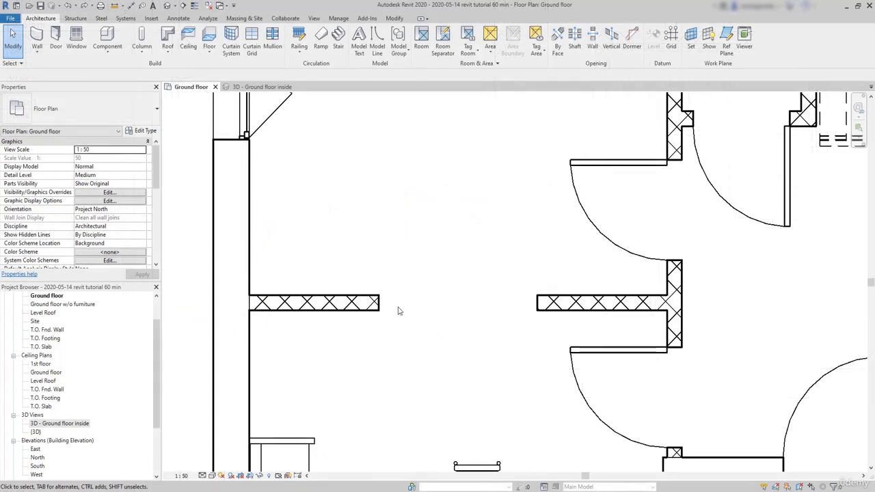
Step: Select the wall opening in the partition and show it in the 3D - Ground floor inside view
{"action": "left_click", "coordinate": [403, 309]}
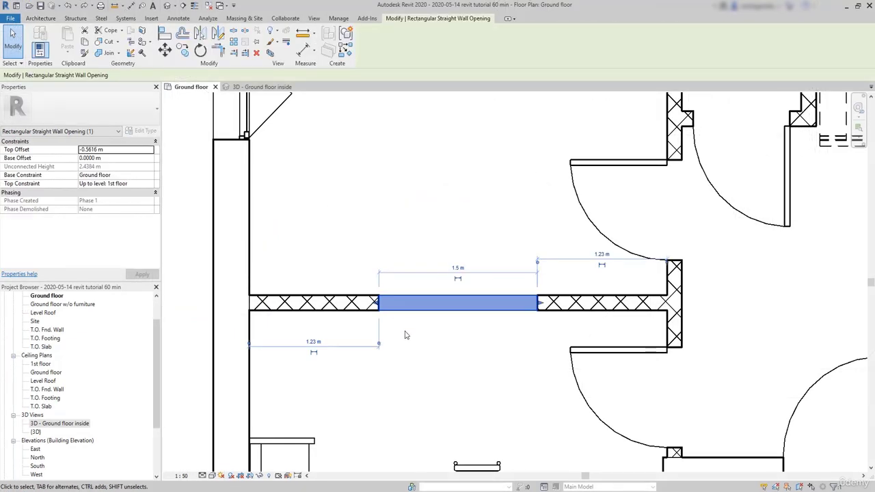
{"action": "left_click", "coordinate": [263, 87]}
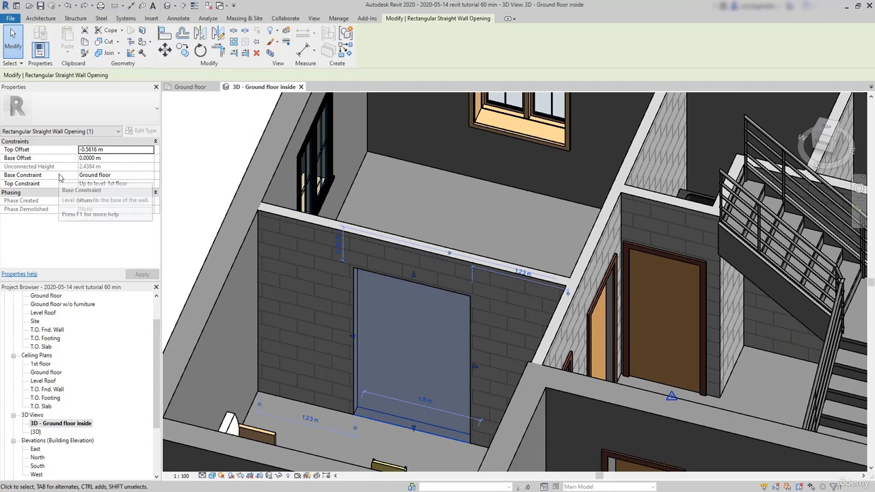
Step: Try changing the wall opening's Top Constraint to Unconnected
{"action": "left_click", "coordinate": [137, 183]}
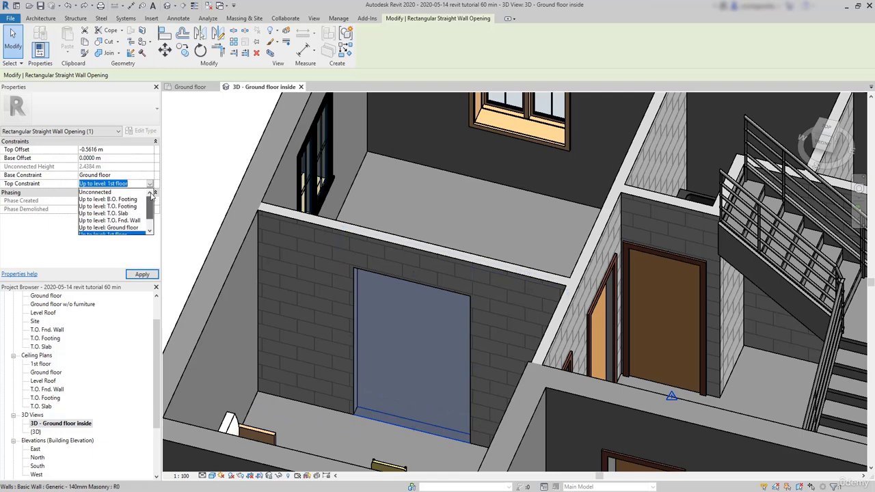
{"action": "left_click", "coordinate": [132, 194]}
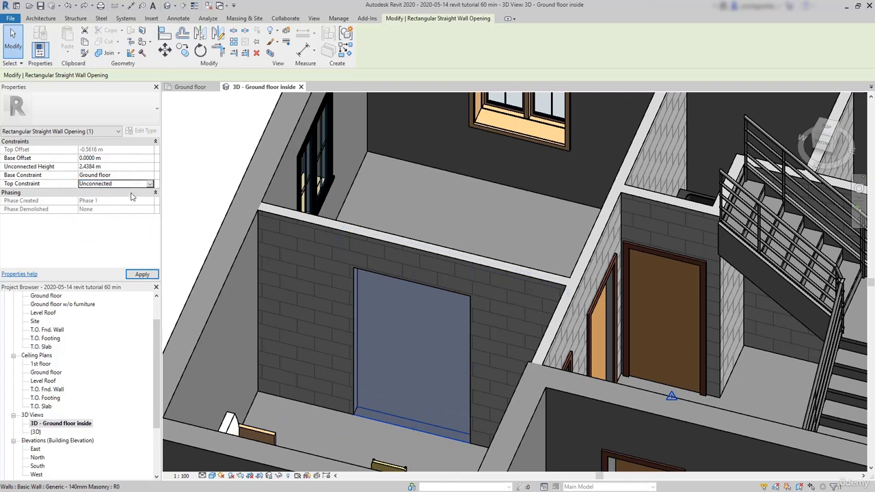
{"action": "left_click", "coordinate": [101, 167]}
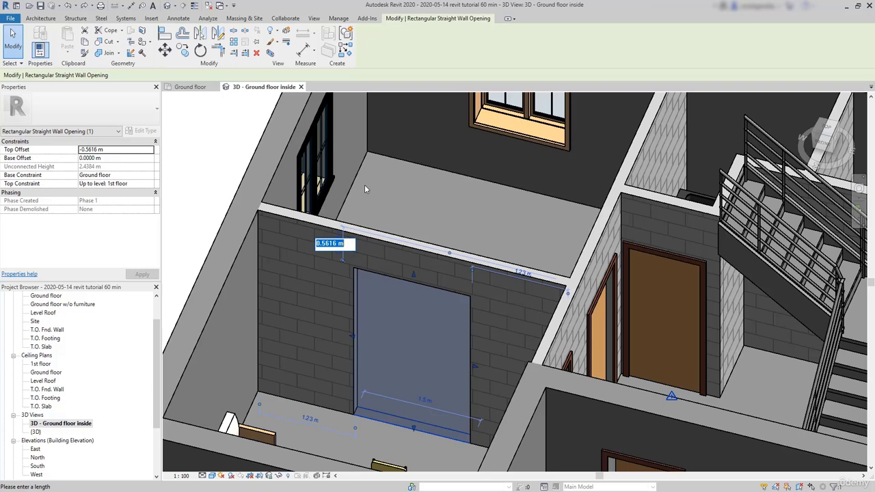
Step: Try setting the distance between the wall's top and the opening's top edge to 0.6 m
{"action": "type", "text": "0.3"}
{"action": "key", "text": "BackSpace"}
{"action": "type", "text": "6"}
{"action": "key", "text": "Return"}
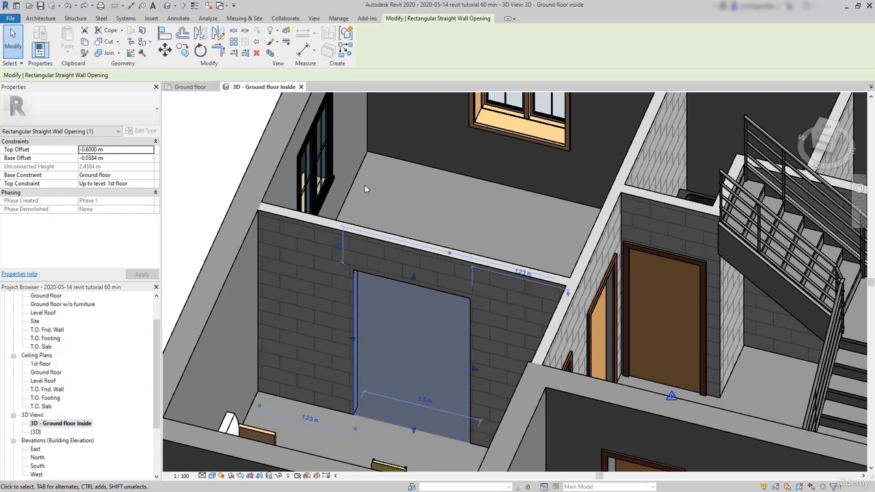
Step: Try setting the distance between the wall's top and the opening's top edge to 1.2 m
{"action": "key", "text": "Tab"}
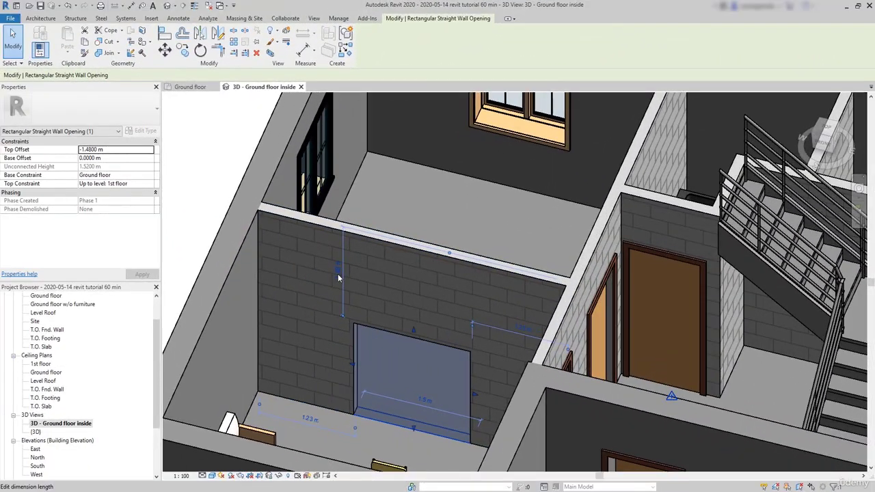
{"action": "left_click", "coordinate": [338, 273]}
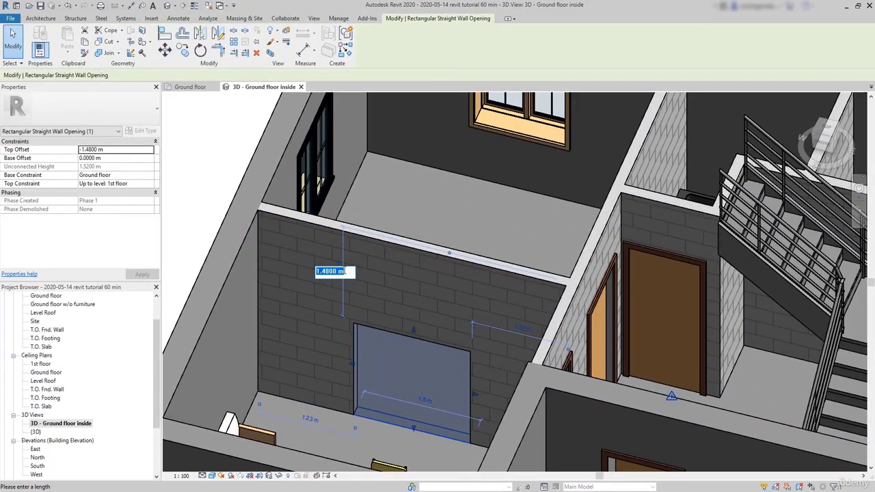
{"action": "type", "text": "1.2"}
{"action": "key", "text": "Return"}
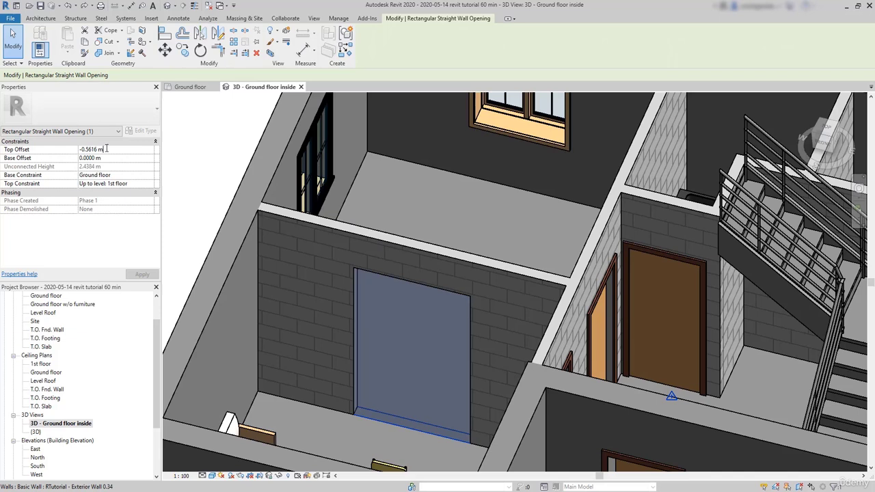
Step: Set the wall opening's Top Offset to -0.5 m and apply it
{"action": "left_click_drag", "start_coordinate": [106, 149], "coordinate": [86, 149]}
{"action": "type", "text": "3"}
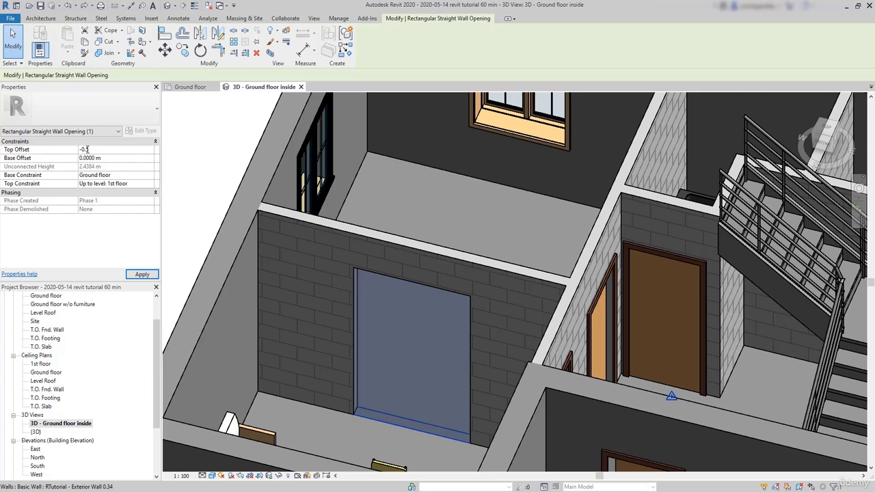
{"action": "left_click", "coordinate": [142, 275]}
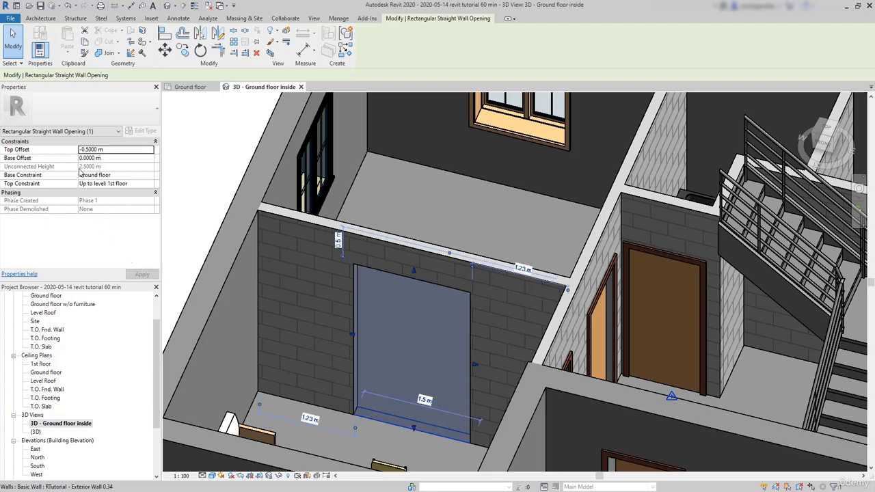